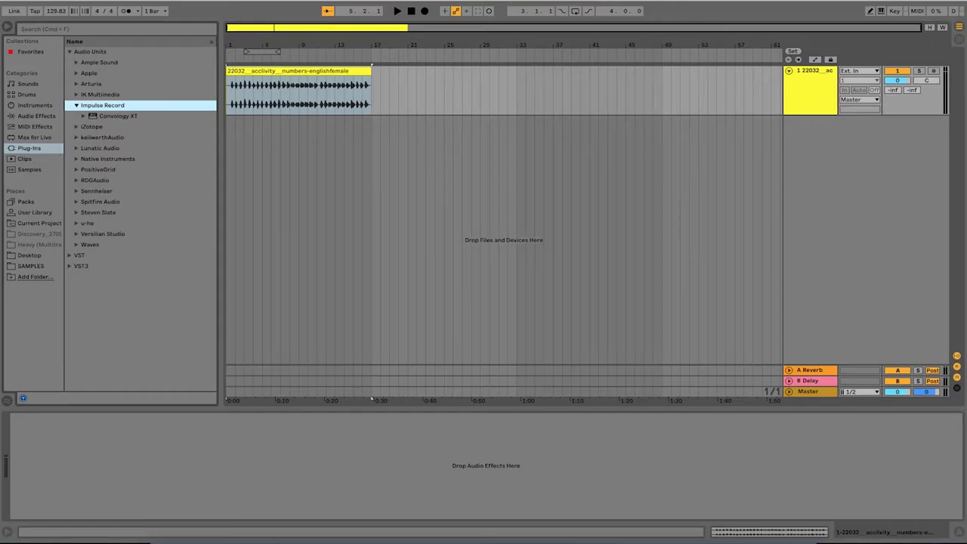
Add the Convology XT plug-in from Impulse Record to the spoken-numbers audio track
left_click(264, 104)
left_click(127, 117)
left_click_drag(162, 258, 155, 459)
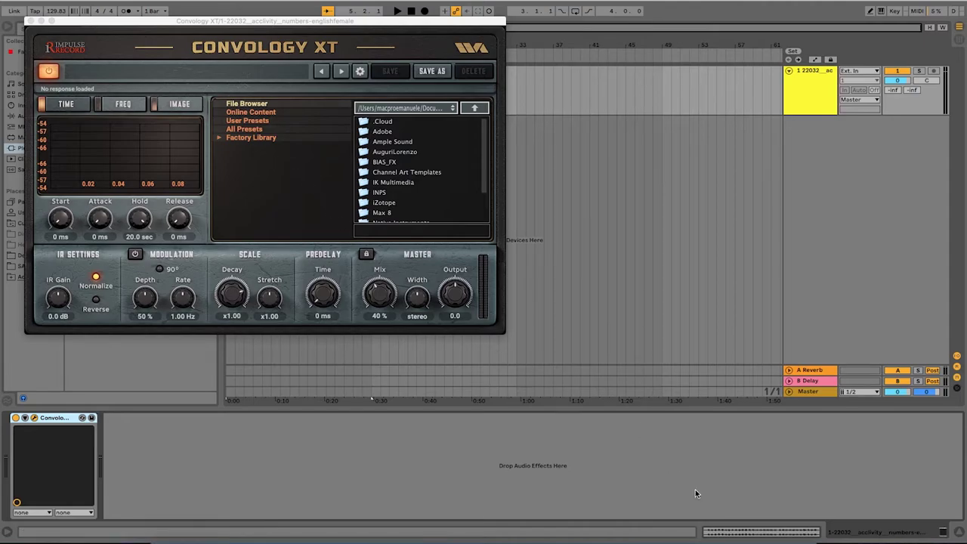
Switch to the OpenAIR website in Chrome and open the Innocent Railway Tunnel entry from the IR Data list
left_click(784, 539)
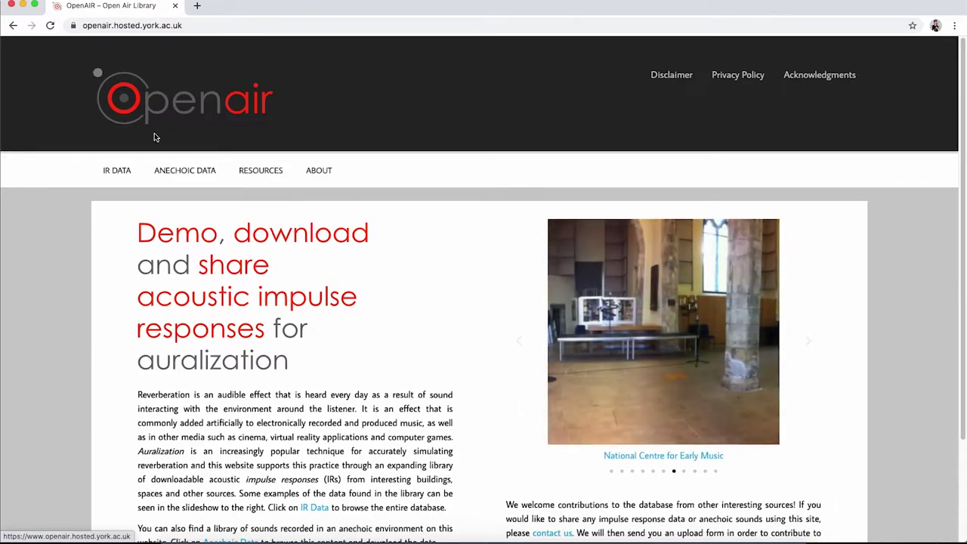
left_click(127, 174)
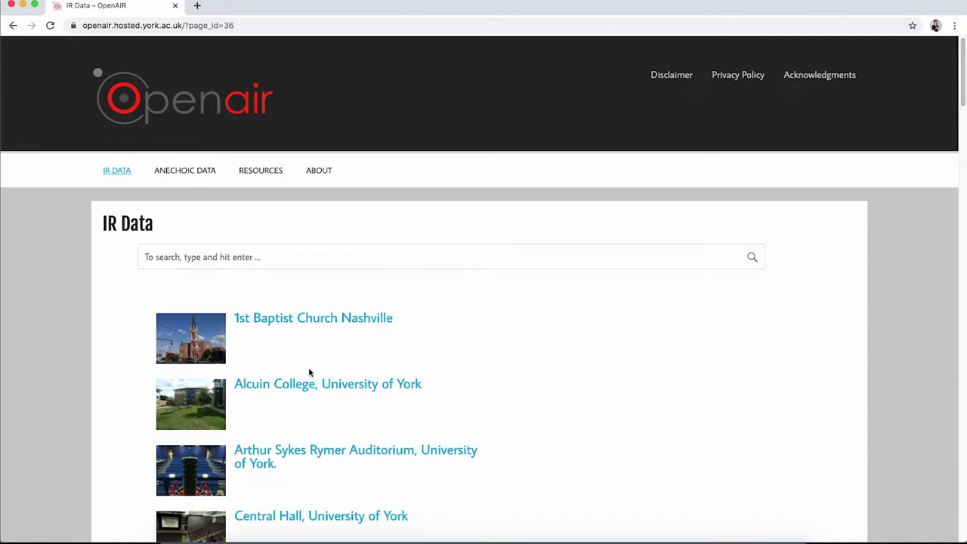
scroll(309, 371, "down", 6)
scroll(309, 372, "down", 7)
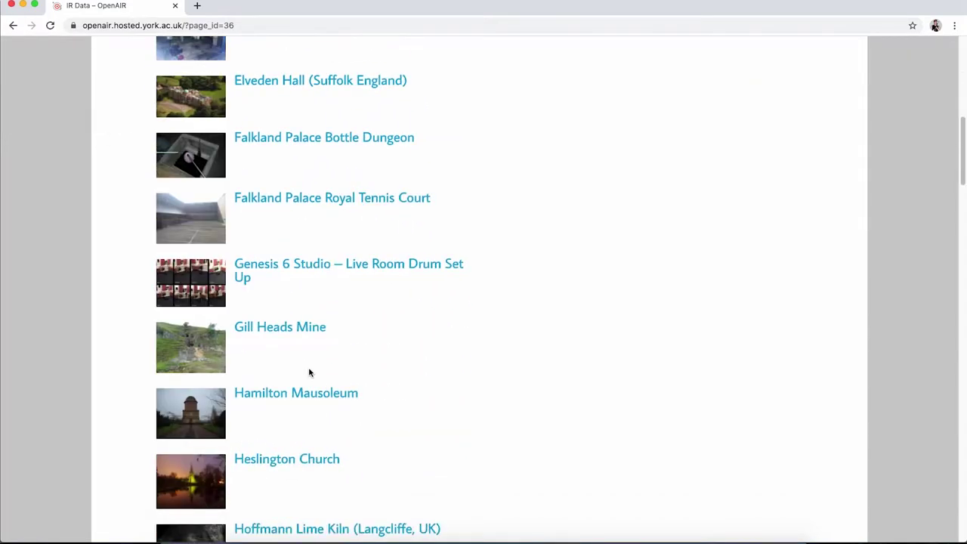
scroll(309, 372, "down", 12)
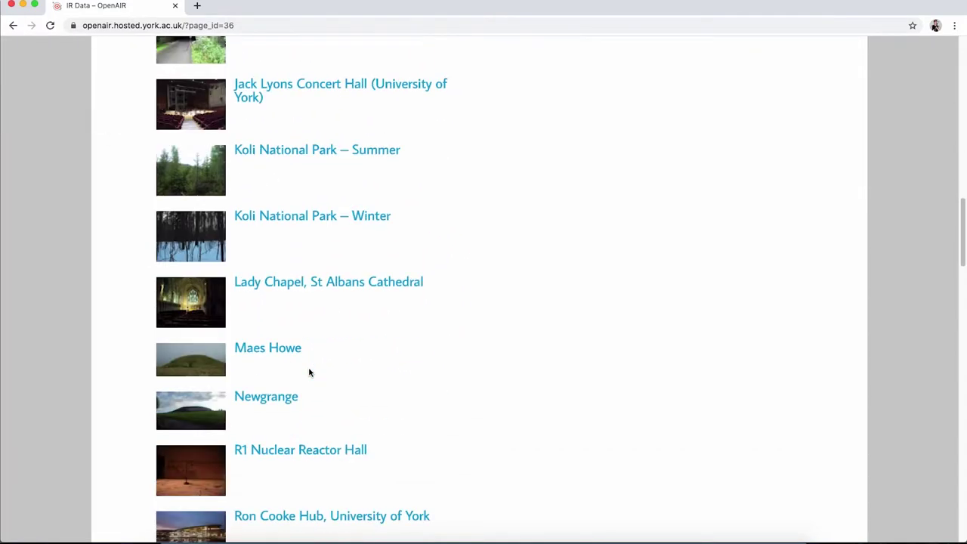
scroll(309, 372, "down", 9)
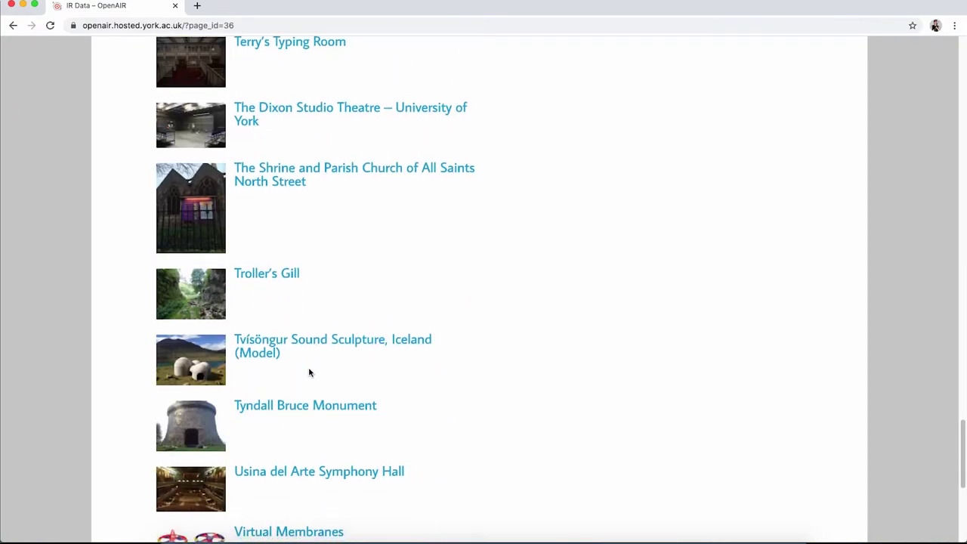
scroll(309, 372, "up", 20)
scroll(309, 372, "up", 4)
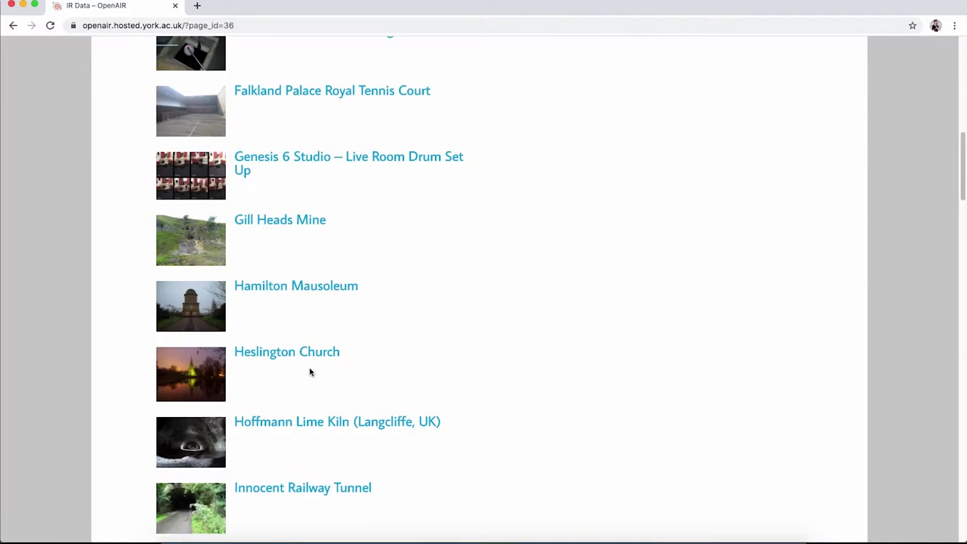
scroll(309, 371, "up", 6)
scroll(309, 370, "down", 3)
scroll(309, 371, "down", 5)
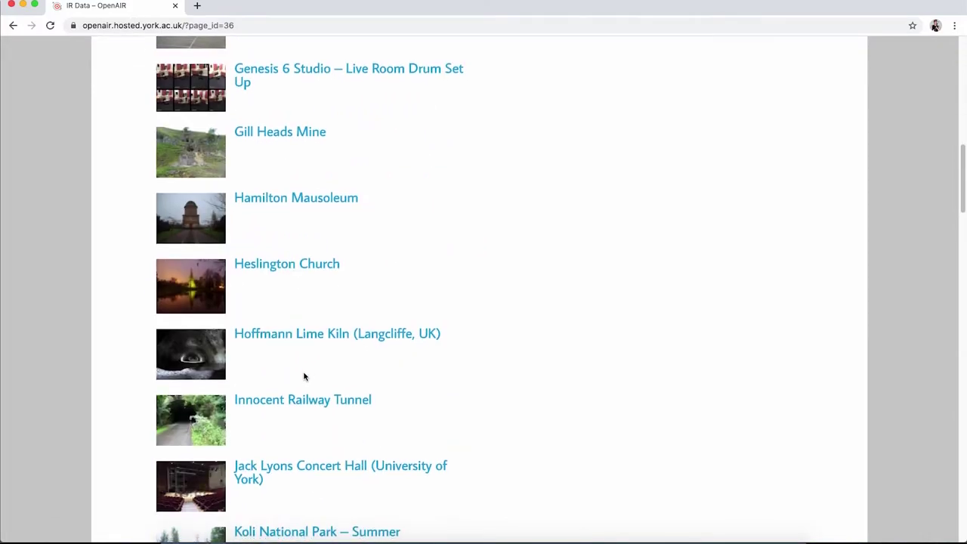
left_click(283, 403)
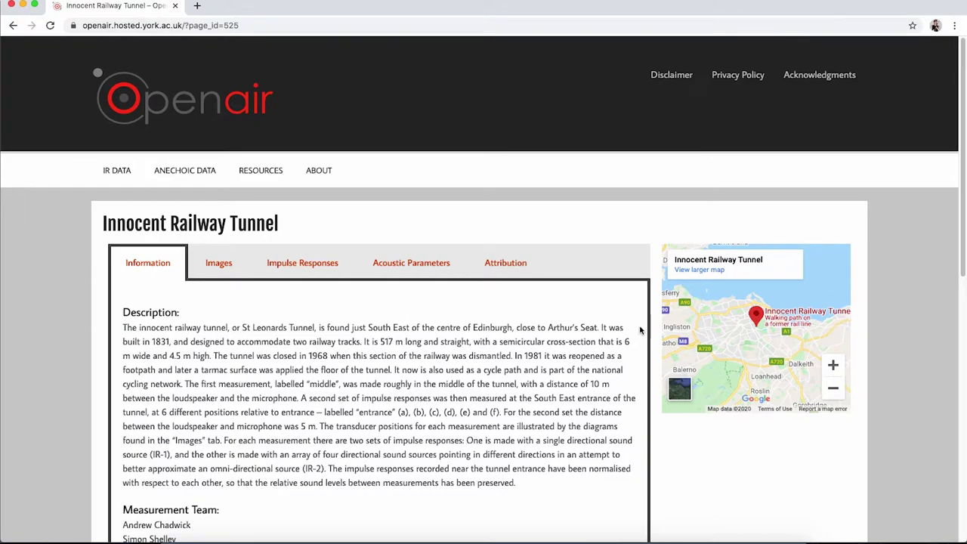
Read the tunnel's description and its capture details, including size, source sound, loudspeaker and microphone
scroll(161, 425, "down", 5)
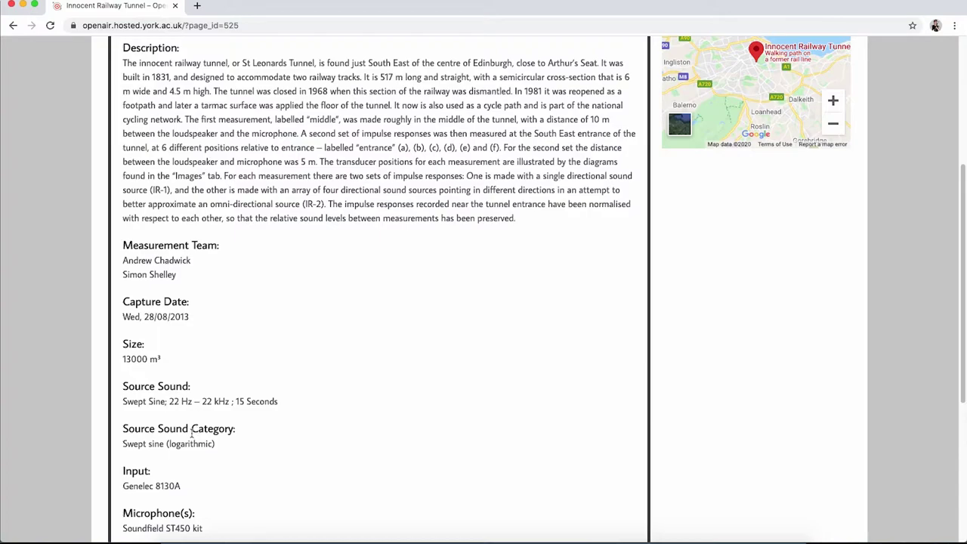
scroll(187, 433, "down", 1)
scroll(186, 433, "down", 1)
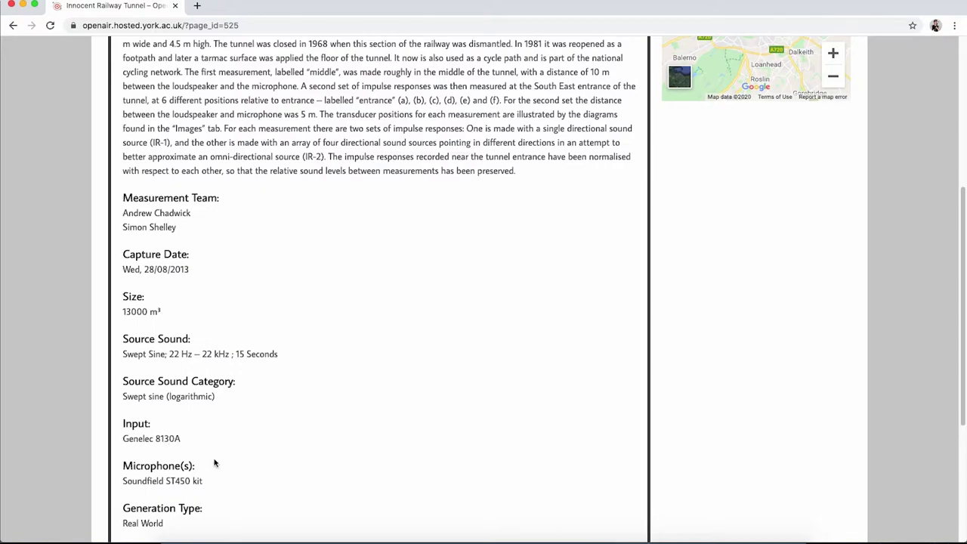
scroll(195, 456, "down", 3)
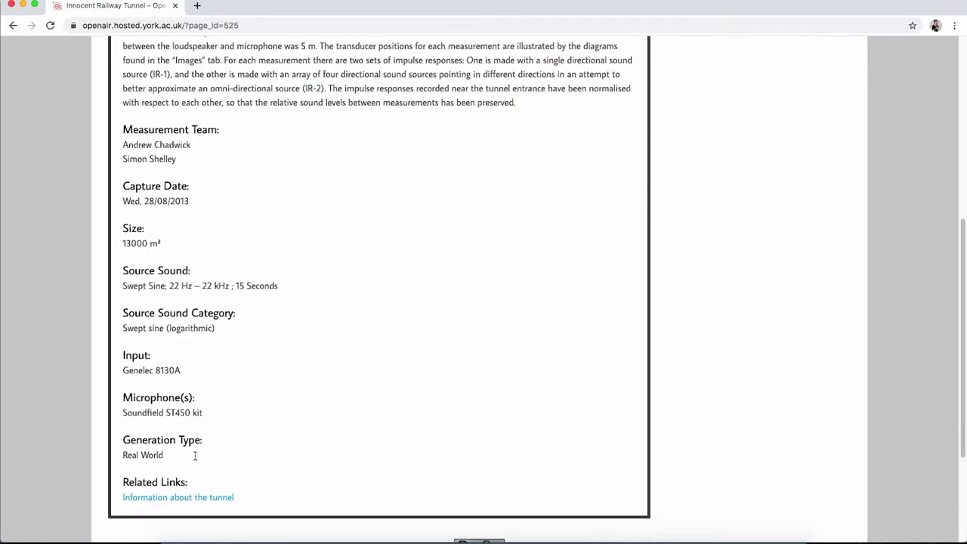
scroll(195, 456, "up", 13)
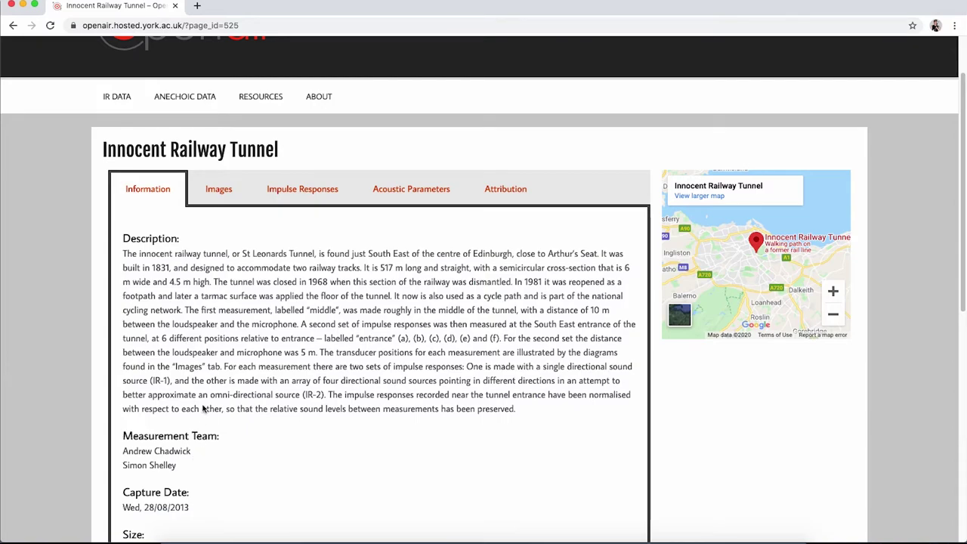
Examine the tunnel's photos and the diagrams of loudspeaker and microphone placements (a) to (f)
left_click(221, 195)
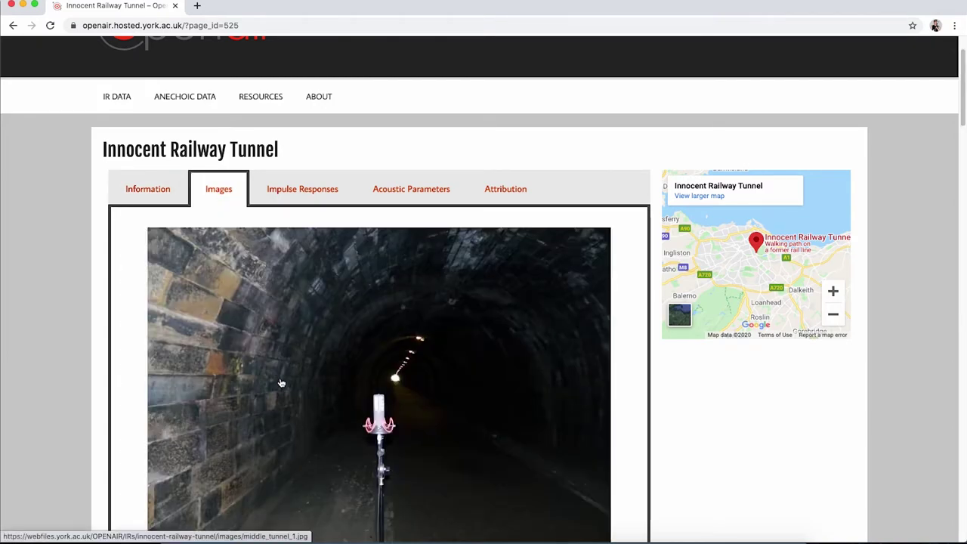
scroll(280, 381, "down", 15)
scroll(279, 380, "down", 1)
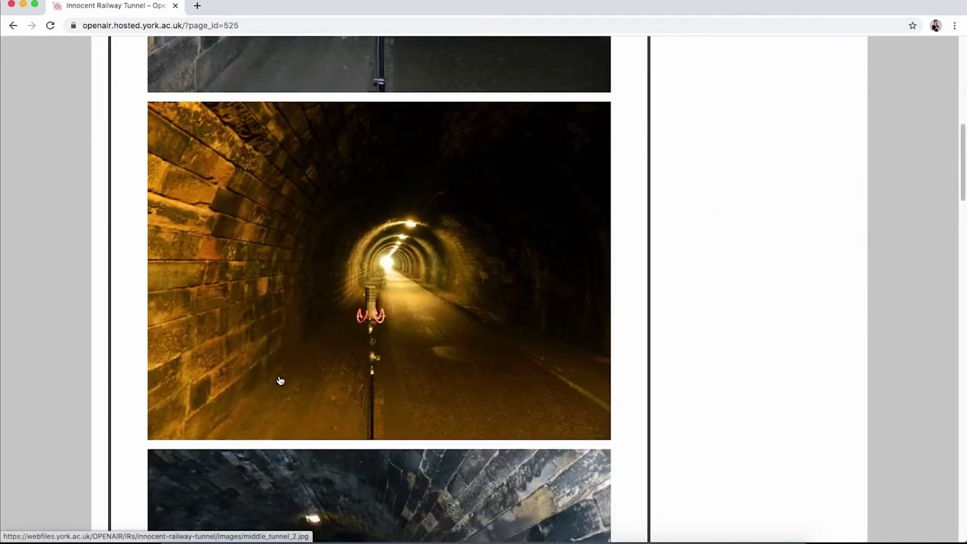
scroll(280, 381, "down", 7)
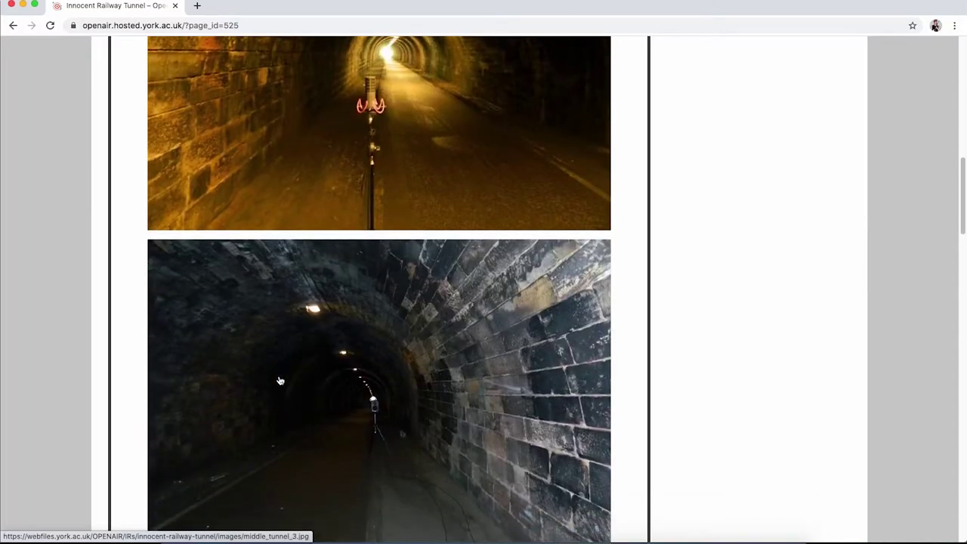
scroll(279, 381, "down", 7)
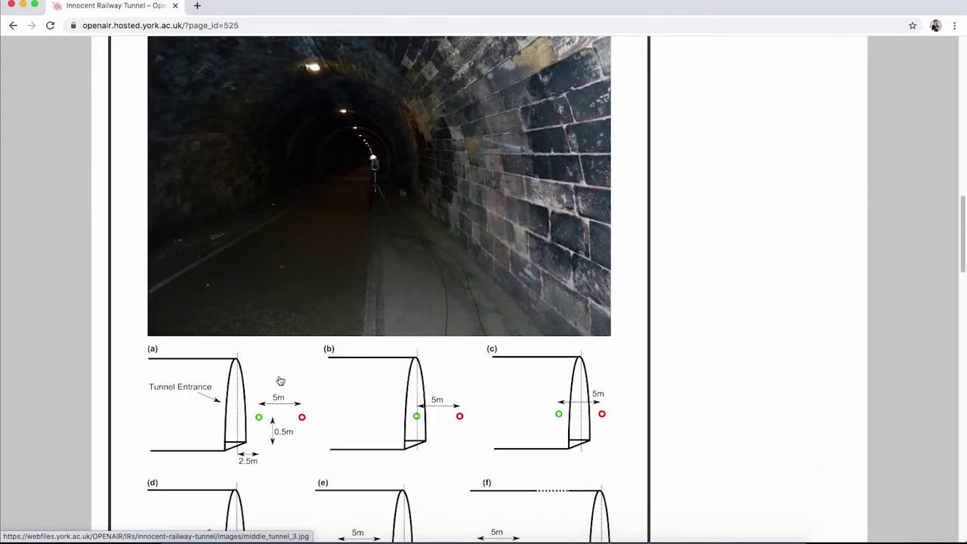
scroll(280, 381, "down", 3)
scroll(280, 381, "down", 2)
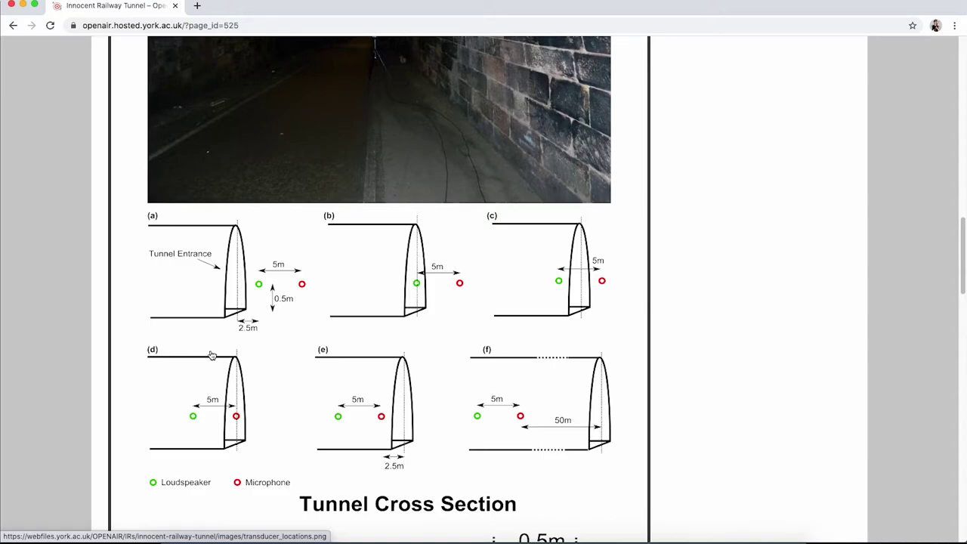
scroll(214, 351, "up", 10)
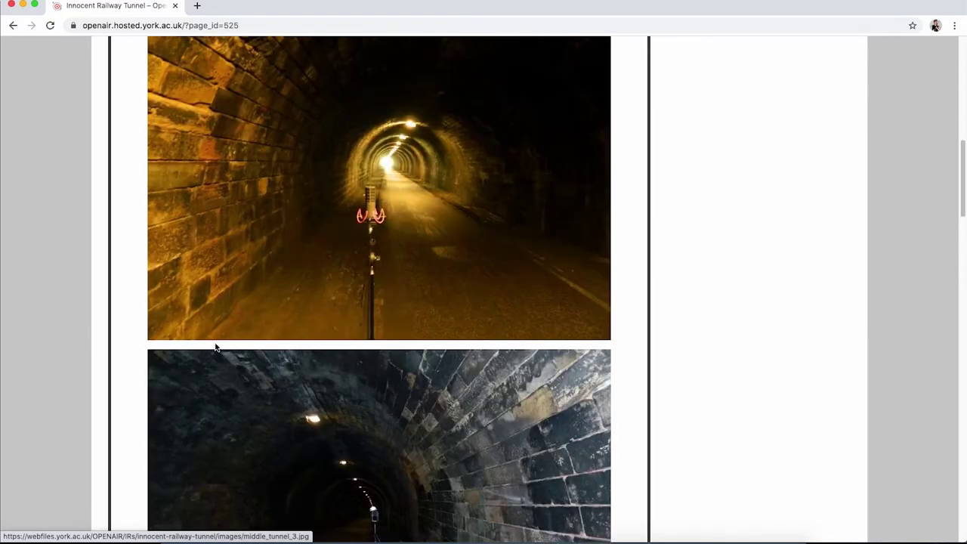
scroll(216, 347, "up", 4)
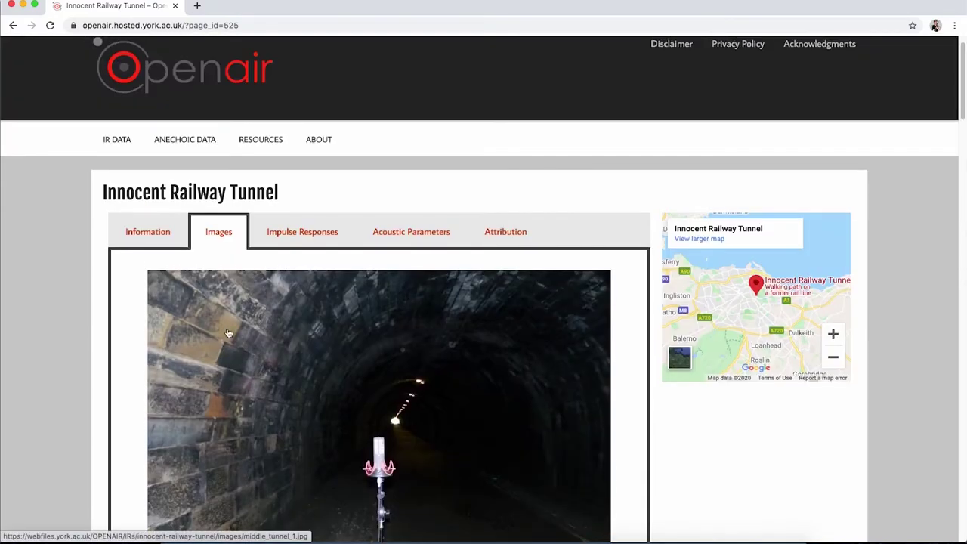
Download the tunnel's impulse responses as the innocent-railway-tunnel zip archive into 00 IR Libraries and inspect the extracted b-format folder
left_click(316, 231)
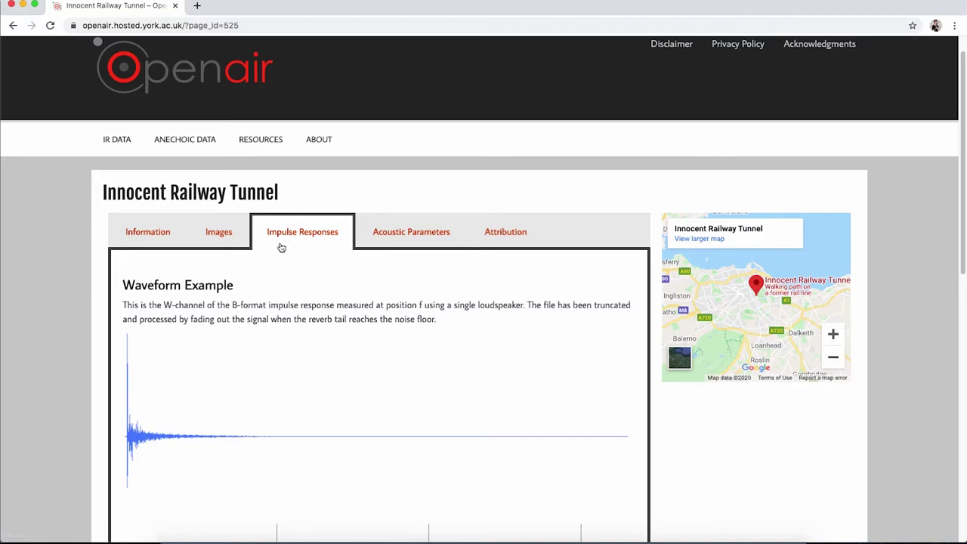
scroll(243, 330, "down", 3)
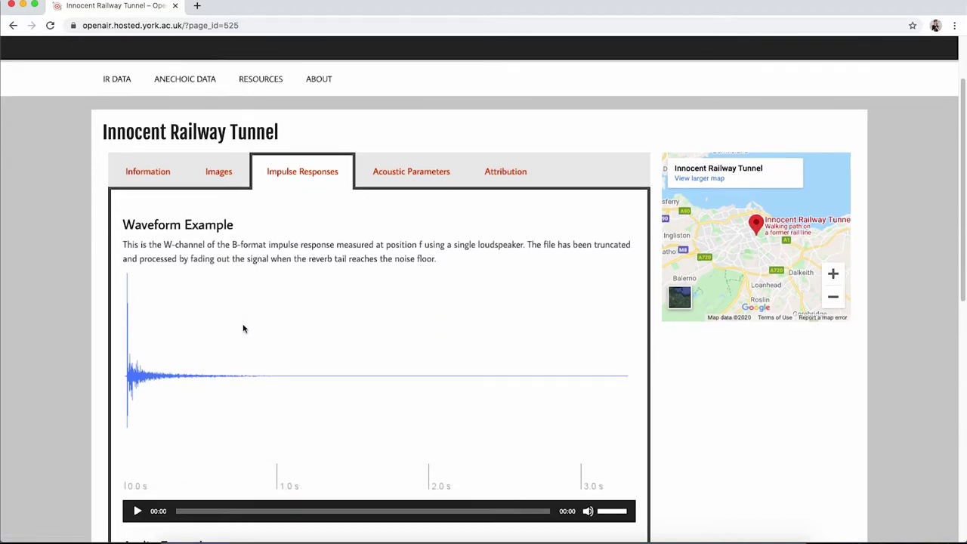
scroll(243, 330, "down", 4)
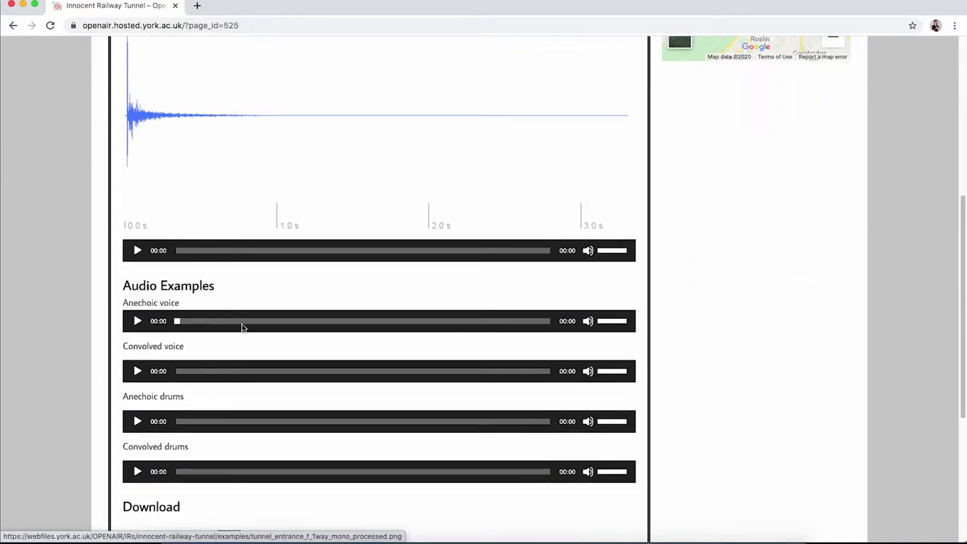
scroll(243, 327, "down", 4)
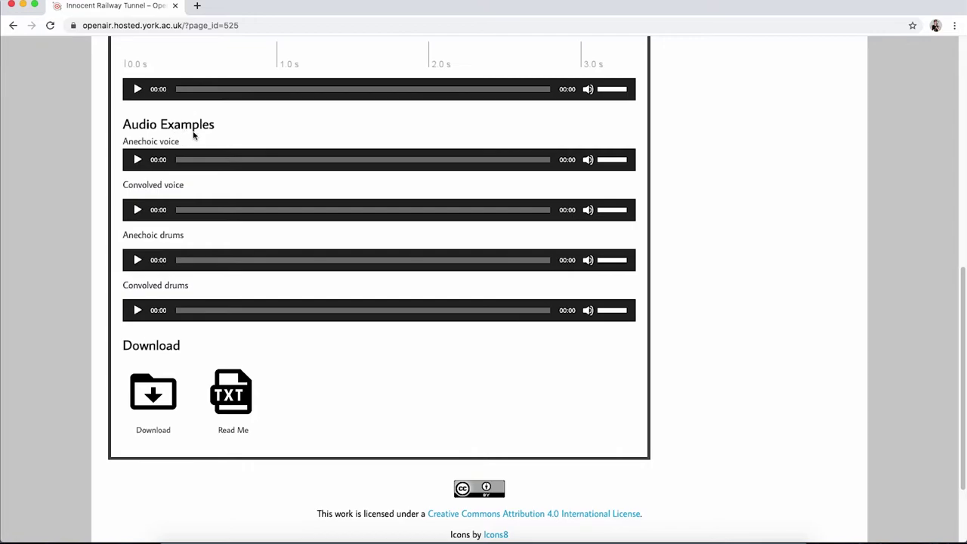
left_click(154, 399)
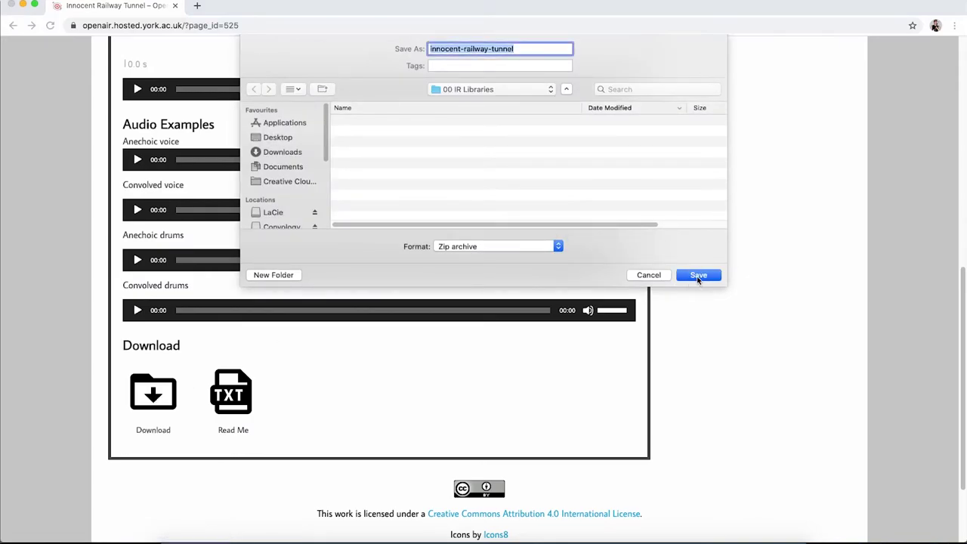
left_click(698, 276)
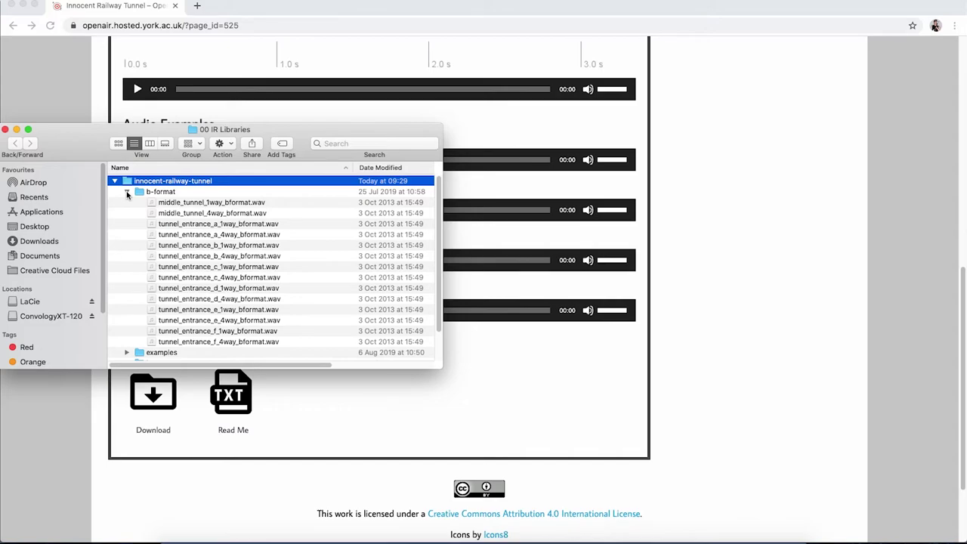
left_click(127, 192)
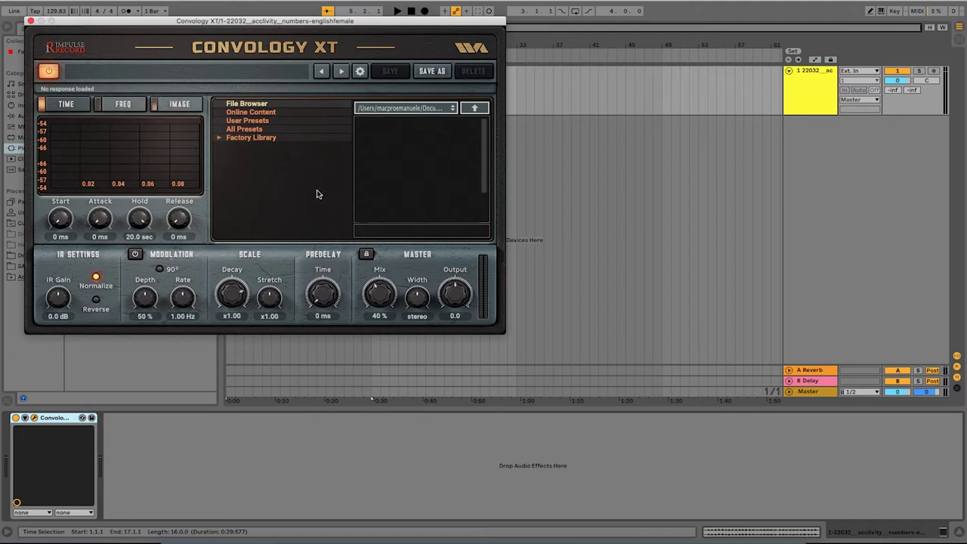
Switch back to Ableton Live and open innocent-railway-tunnel/b-format from /Volumes/LaCie/00 IR Libraries in Convology XT's file browser
left_click(446, 109)
left_click(421, 171)
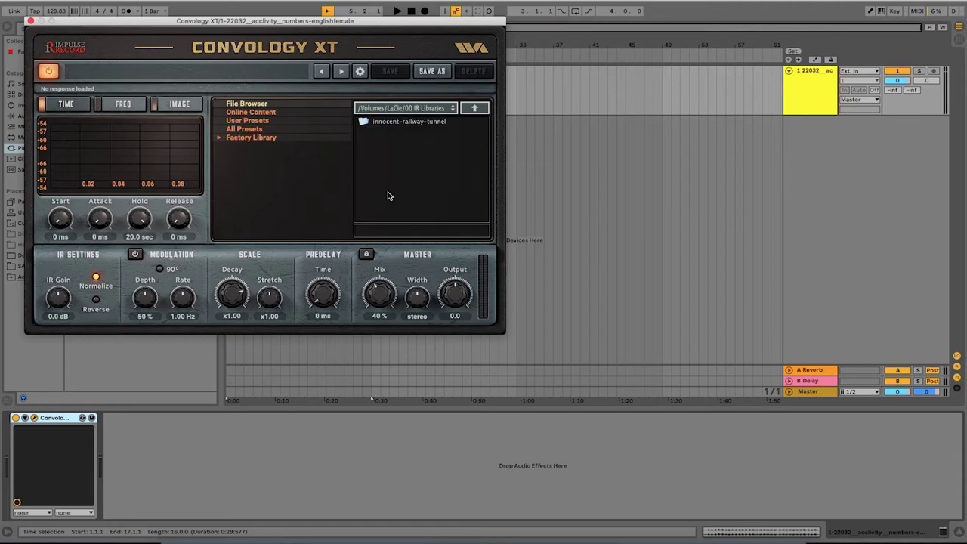
double_click(402, 122)
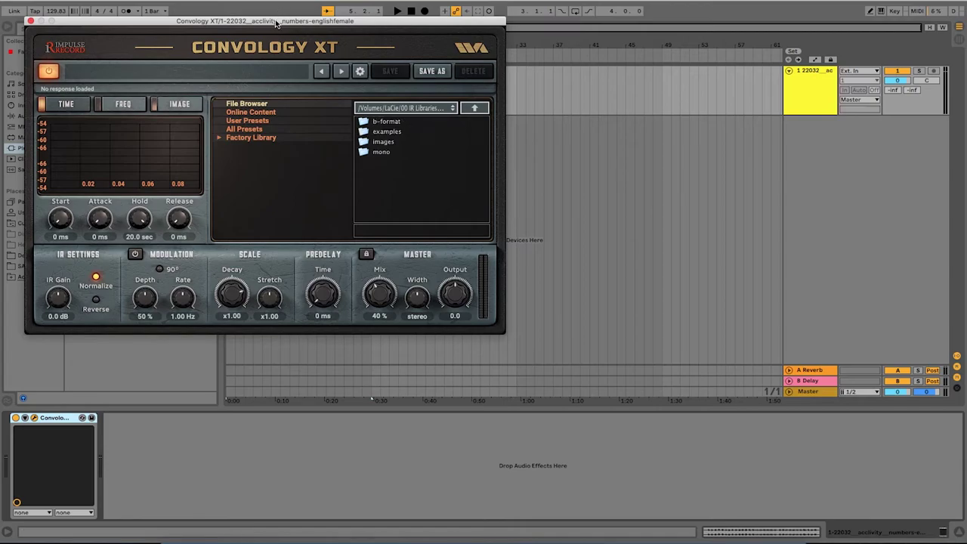
double_click(387, 123)
Move the Convology XT window clear of the audio clip and play the clip from 1.1.1 without an impulse response
left_click_drag(316, 17, 407, 139)
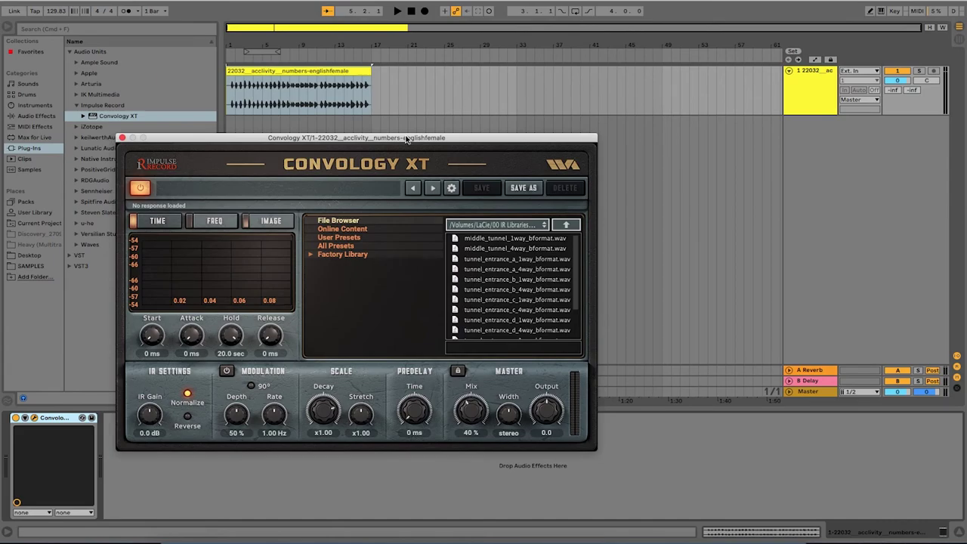
left_click(328, 109)
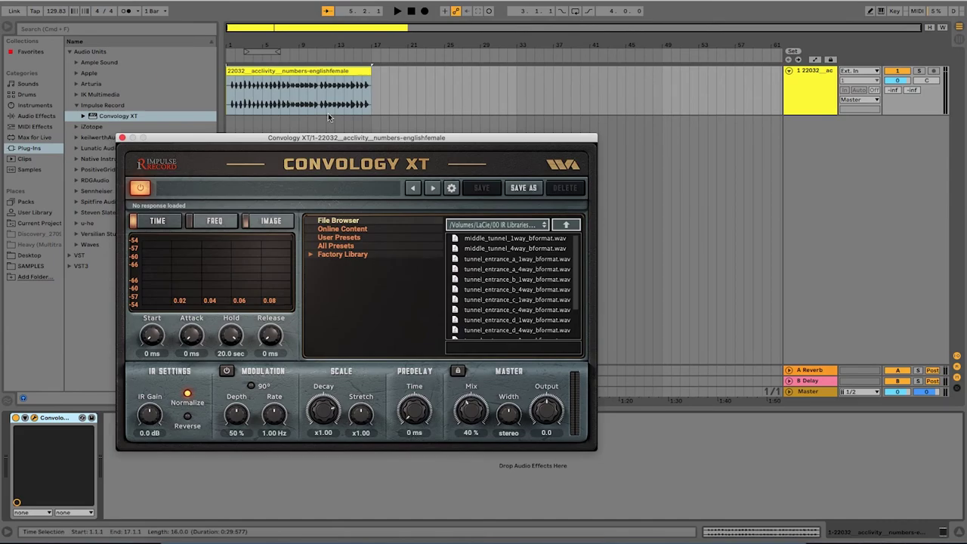
left_click(228, 94)
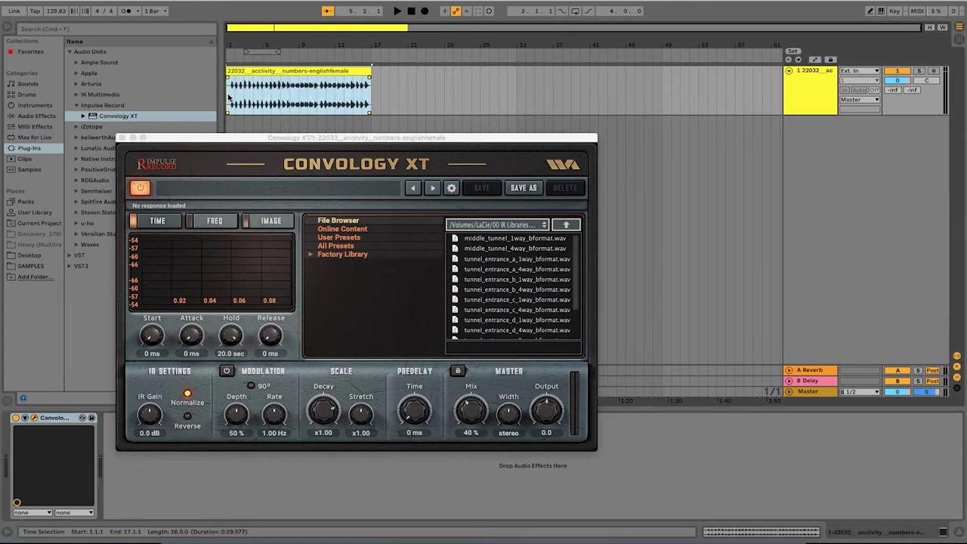
left_click(229, 96)
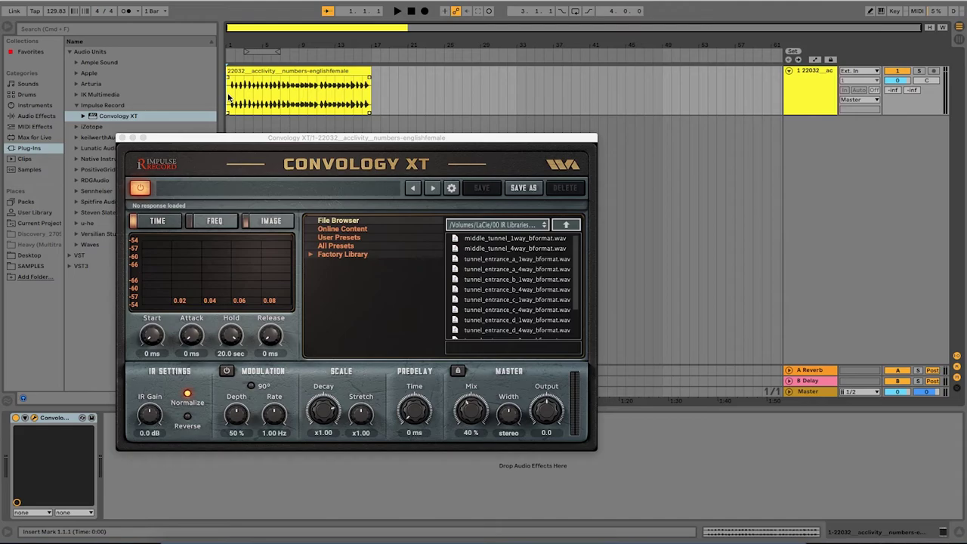
key("space")
key("space")
Play the clip again from the start and load tunnel_entrance_a_4way_bformat.wav as the impulse response
key("space")
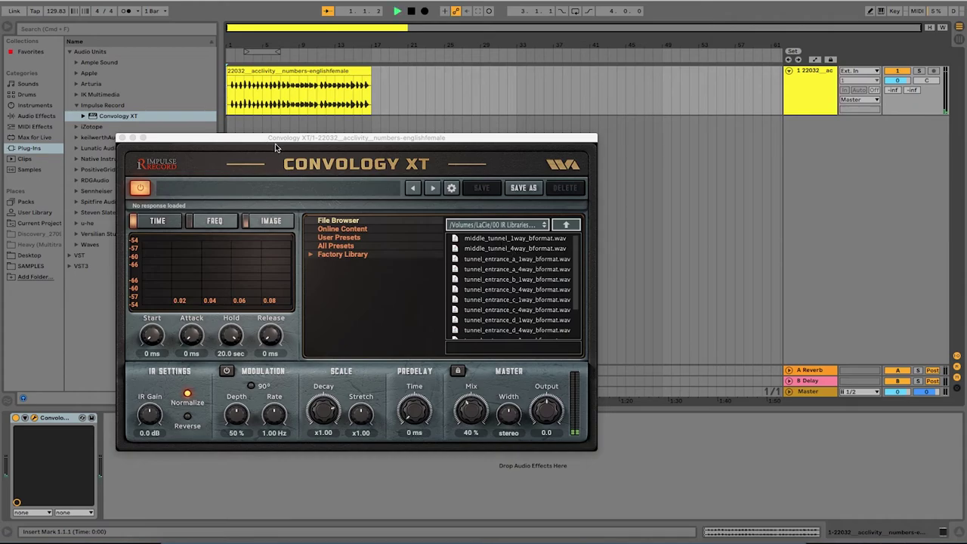
left_click(520, 271)
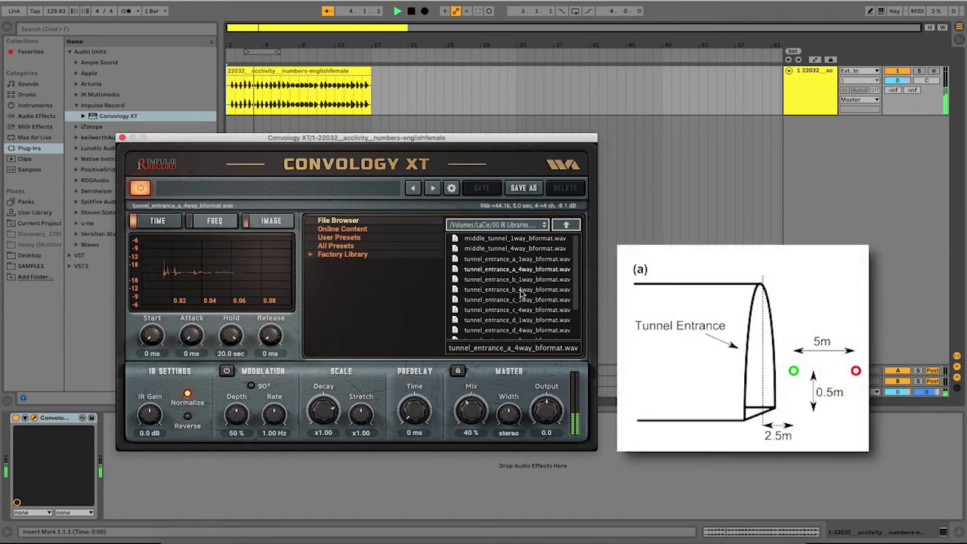
Audition the 4-way b-format impulse responses of tunnel entrances b, c, d, e and f during playback, ending with middle_tunnel_4way_bformat.wav loaded
left_click(520, 291)
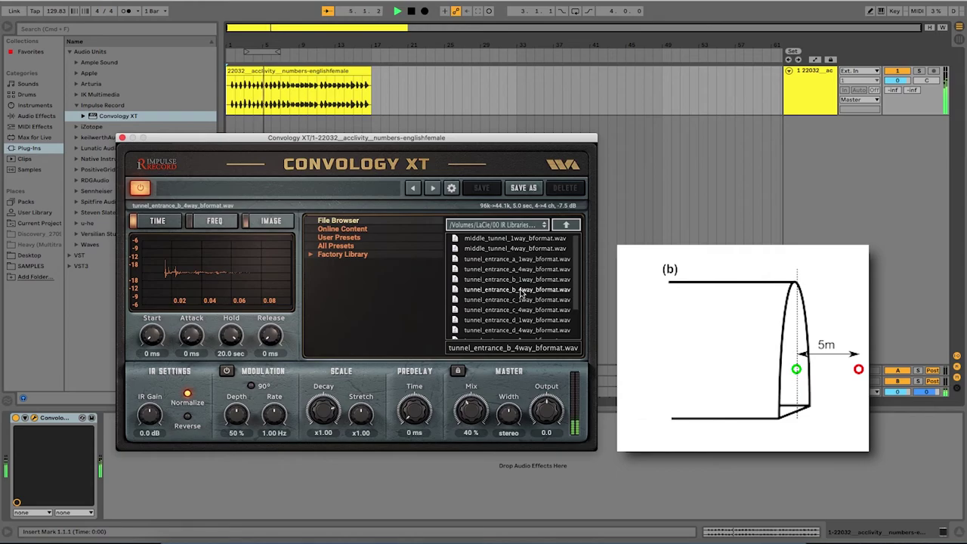
left_click(517, 312)
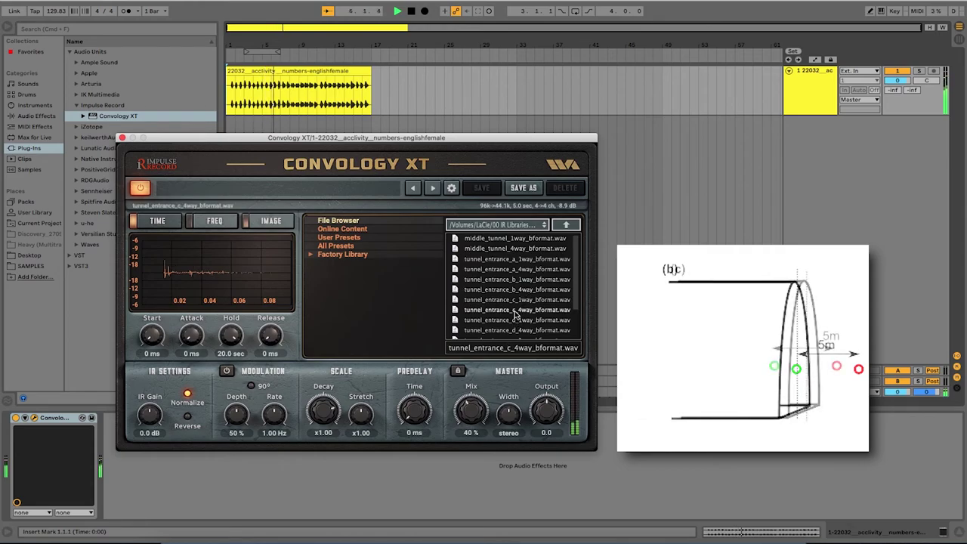
left_click(517, 331)
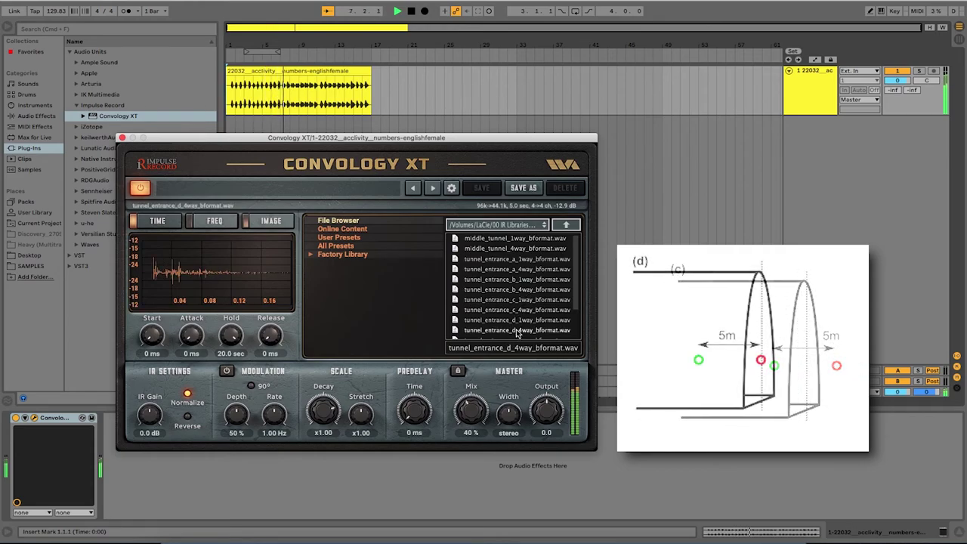
scroll(514, 277, "down", 2)
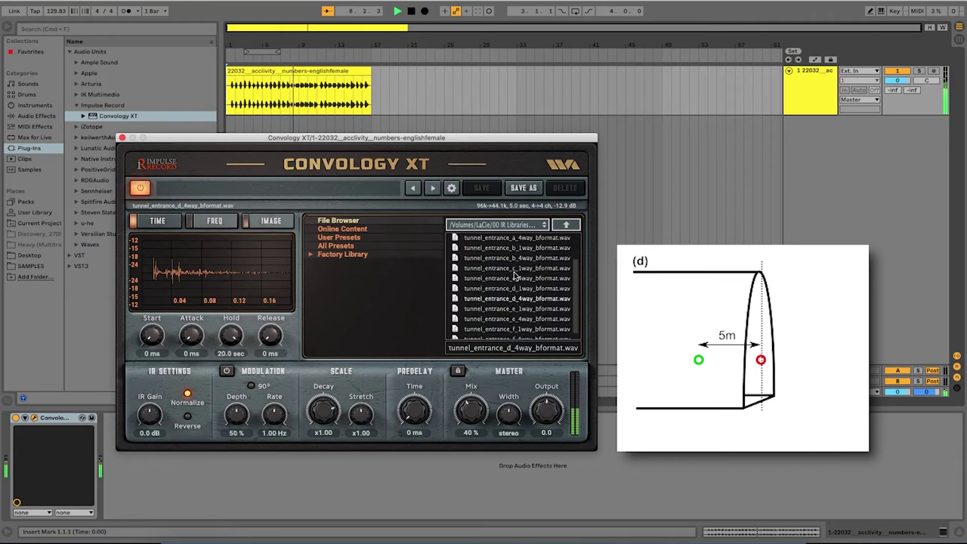
left_click(525, 314)
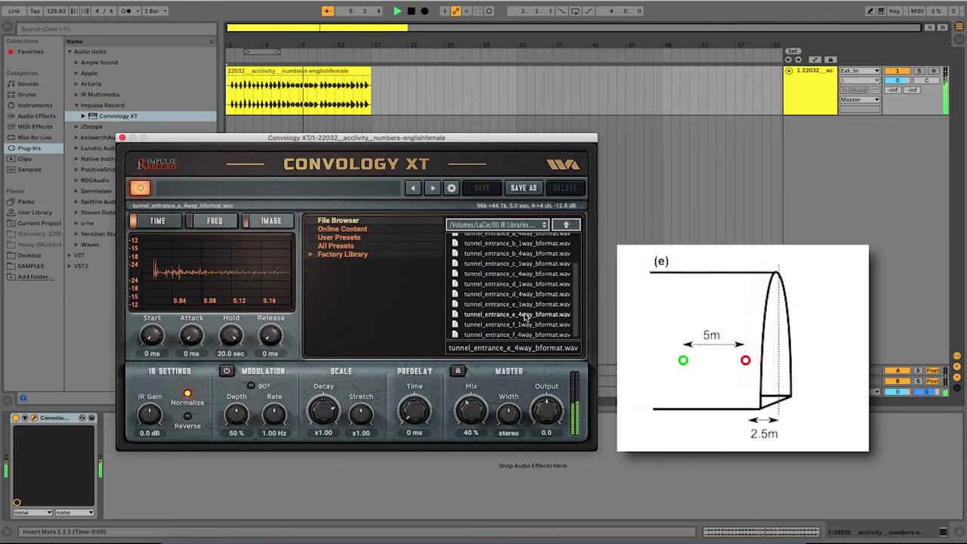
left_click(525, 335)
scroll(511, 306, "up", 2)
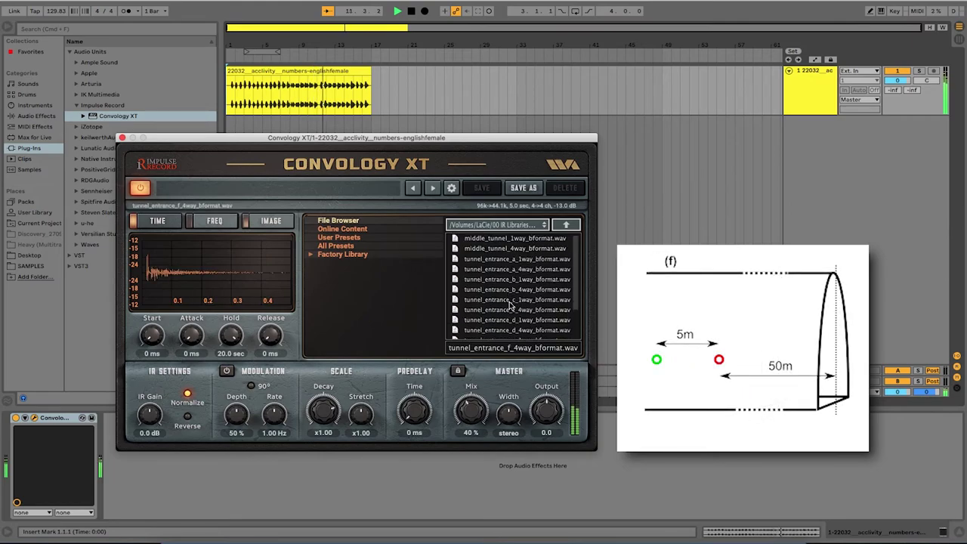
left_click(514, 250)
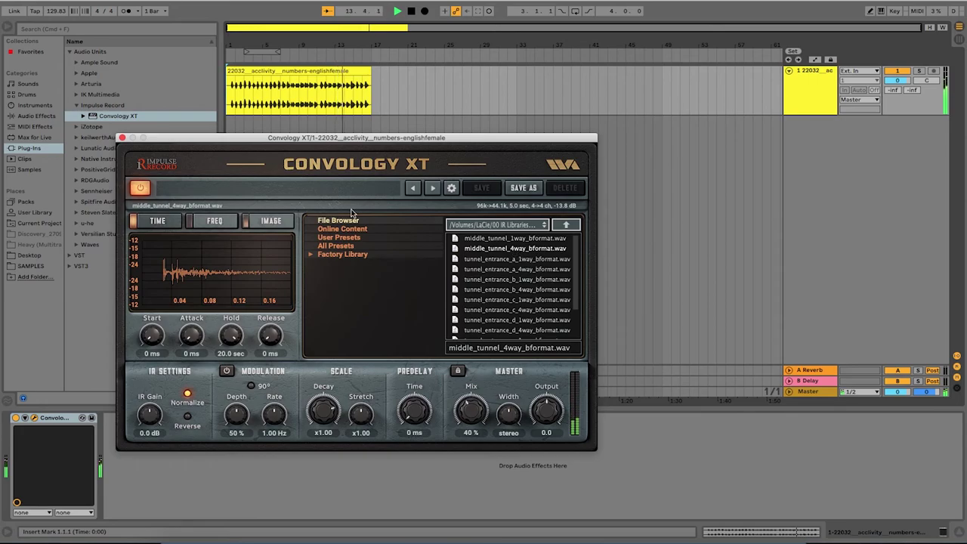